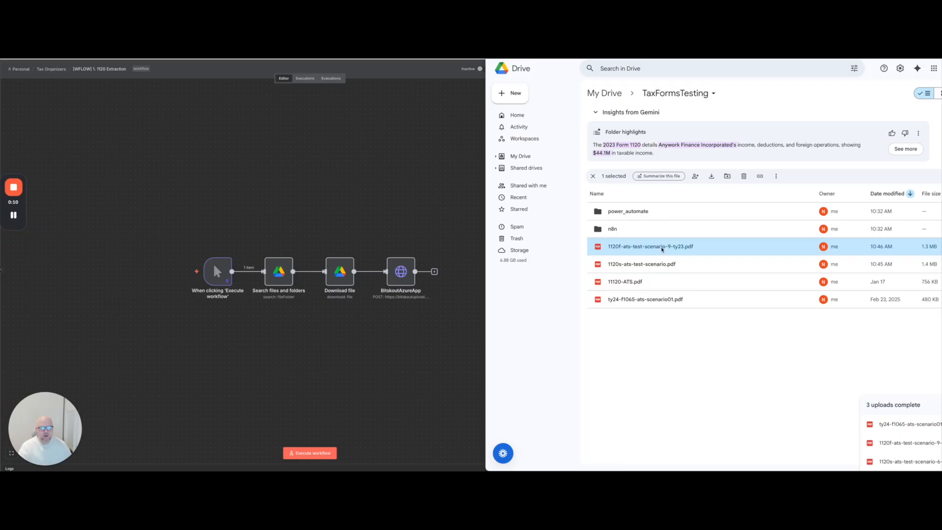
Open 1120f-ats-test-scenario-9-ty23.pdf, examine the Form 1120-F pages and schedules, and close the preview
{"action": "double_click", "coordinate": [659, 249]}
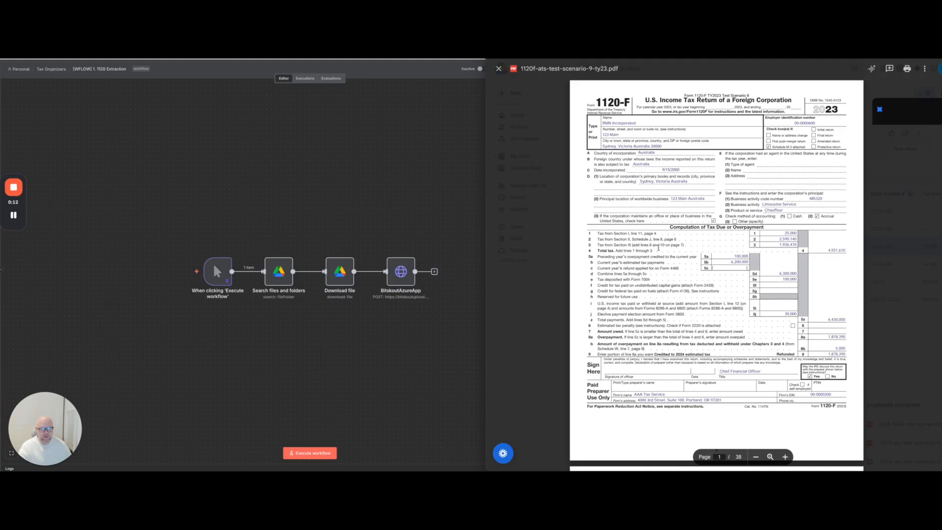
{"action": "scroll", "coordinate": [690, 147], "scroll_direction": "down", "scroll_amount": 5}
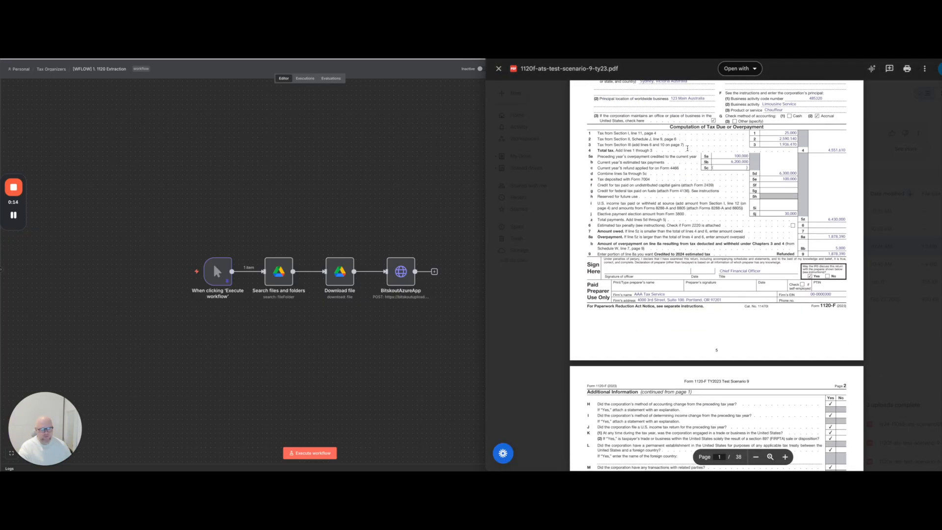
{"action": "scroll", "coordinate": [688, 148], "scroll_direction": "down", "scroll_amount": 7}
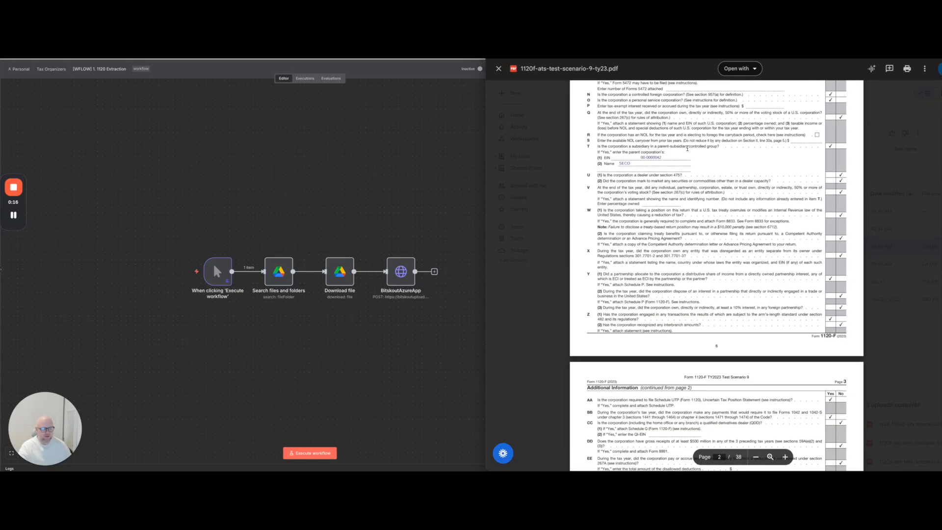
{"action": "scroll", "coordinate": [687, 149], "scroll_direction": "down", "scroll_amount": 10}
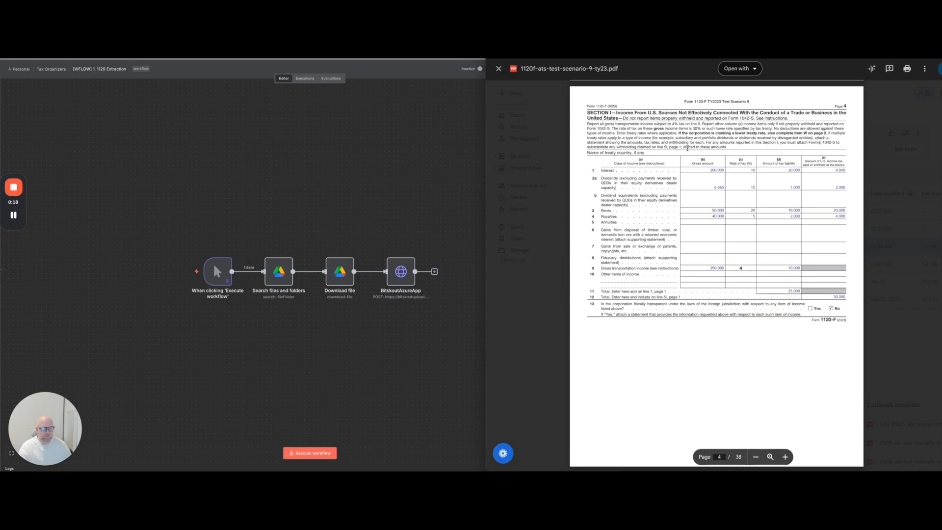
{"action": "scroll", "coordinate": [687, 148], "scroll_direction": "down", "scroll_amount": 10}
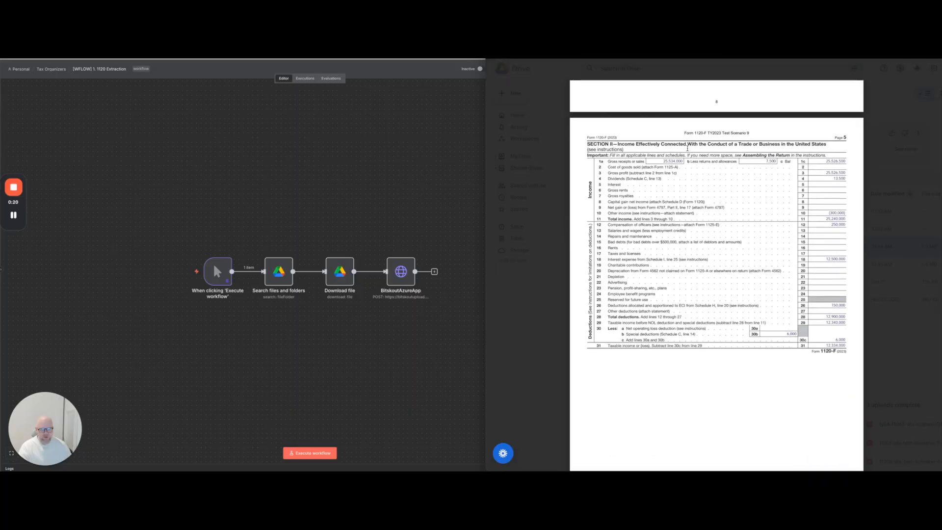
{"action": "scroll", "coordinate": [687, 148], "scroll_direction": "down", "scroll_amount": 5}
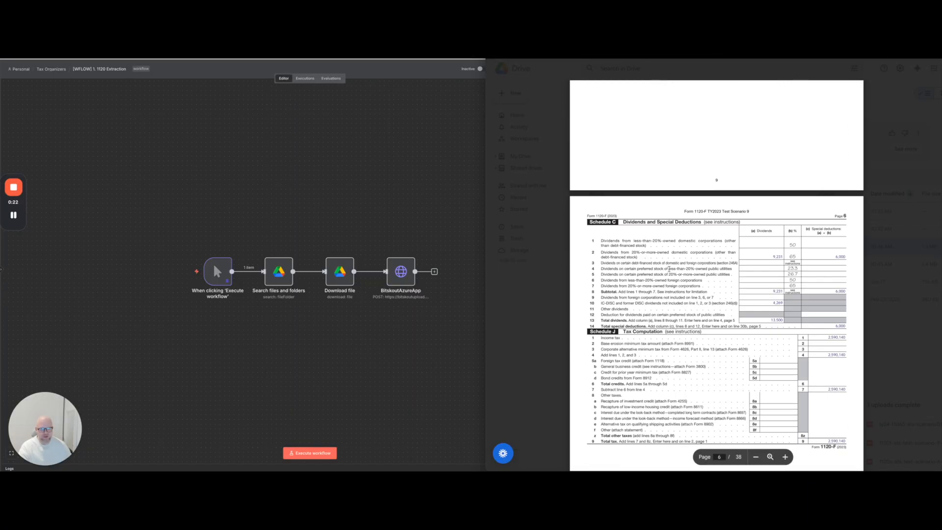
{"action": "scroll", "coordinate": [707, 239], "scroll_direction": "down", "scroll_amount": 5}
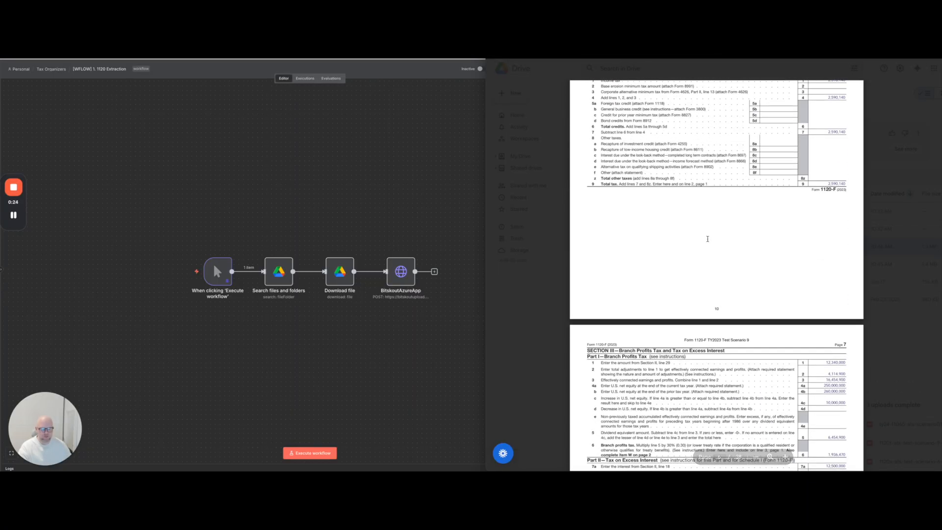
{"action": "scroll", "coordinate": [708, 239], "scroll_direction": "down", "scroll_amount": 2}
{"action": "scroll", "coordinate": [707, 238], "scroll_direction": "up", "scroll_amount": 20}
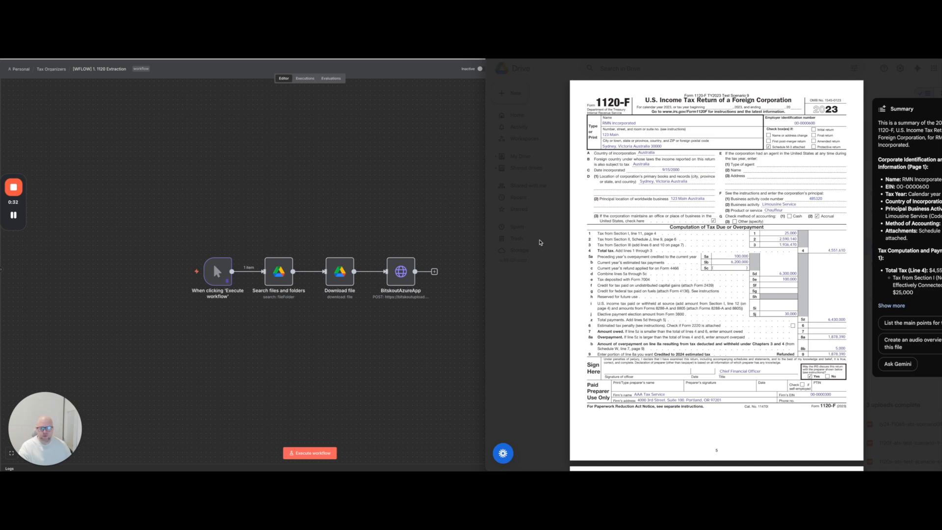
{"action": "left_click", "coordinate": [497, 69]}
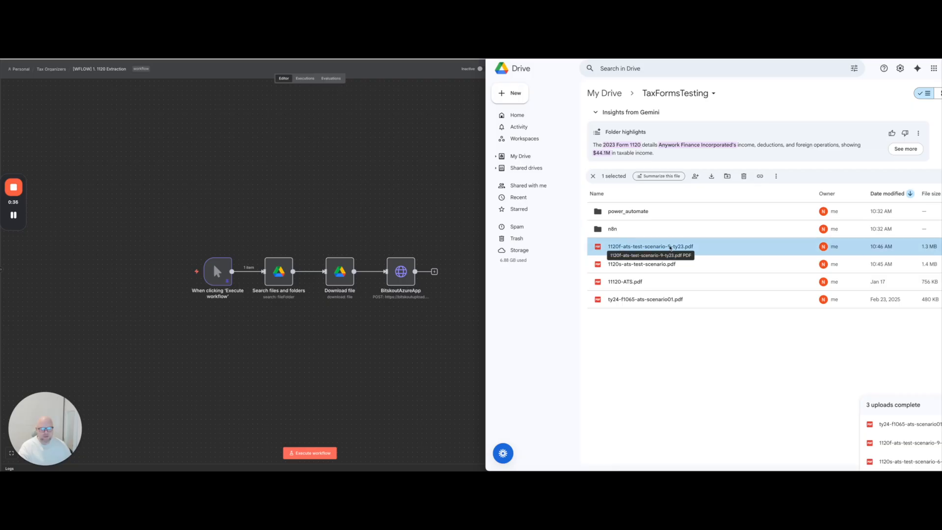
{"action": "left_click", "coordinate": [349, 215]}
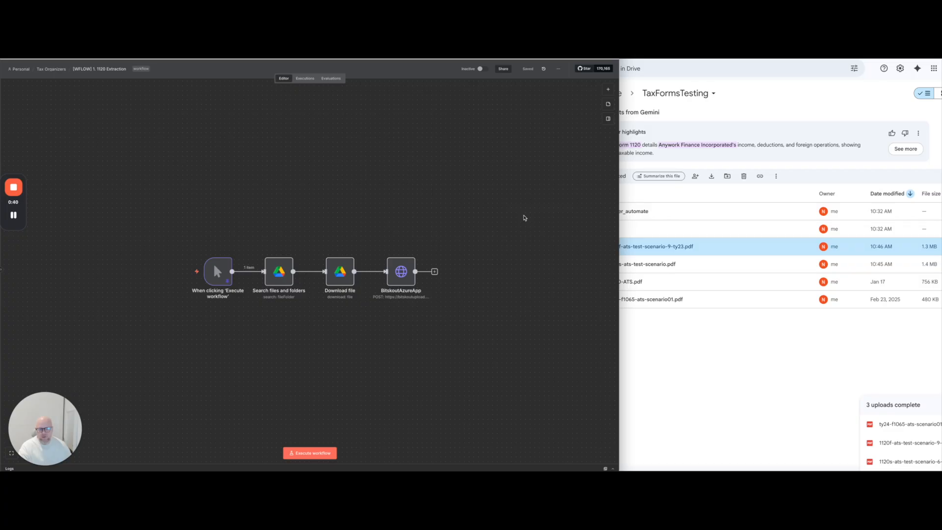
{"action": "left_click", "coordinate": [721, 316]}
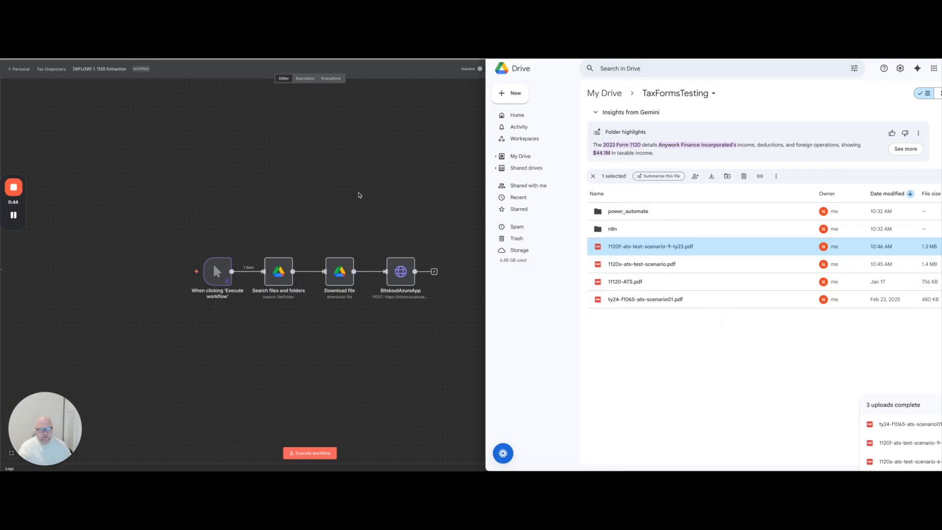
{"action": "scroll", "coordinate": [350, 215], "scroll_direction": "right", "scroll_amount": 1}
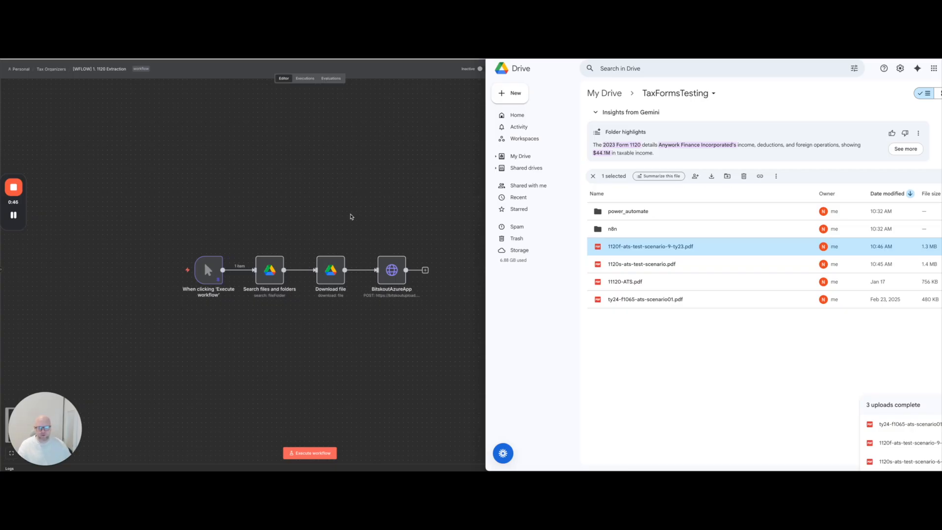
{"action": "left_click", "coordinate": [265, 219]}
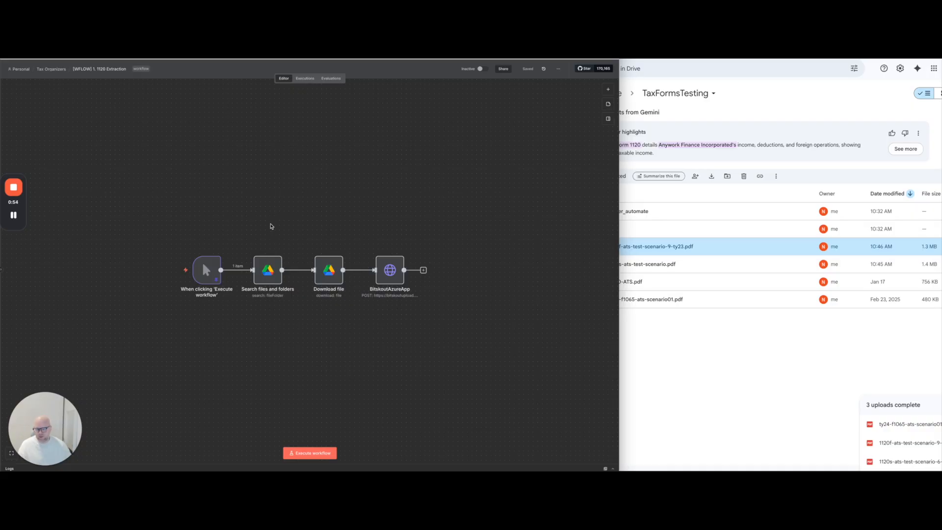
Open the n8n subfolder of TaxFormsTesting in Google Drive to check its contents
{"action": "mouse_move", "coordinate": [269, 270]}
{"action": "left_click", "coordinate": [738, 301]}
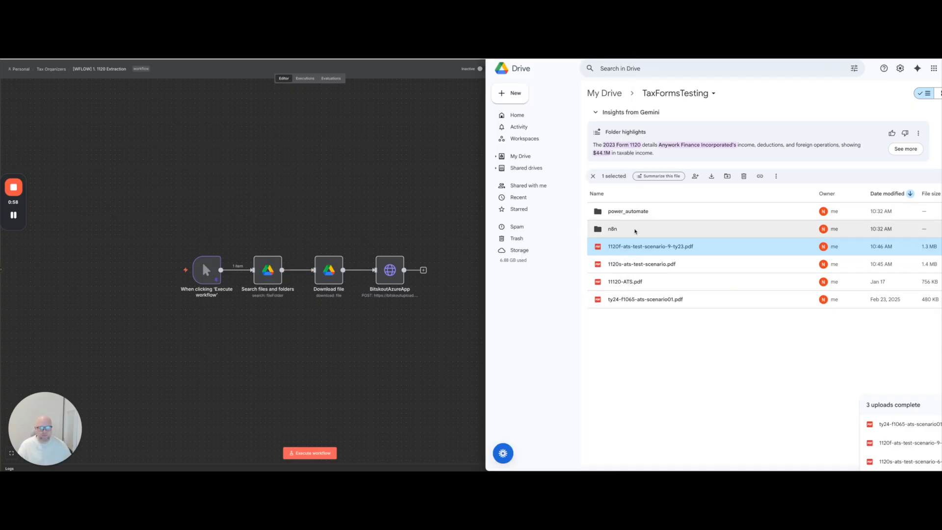
{"action": "left_click", "coordinate": [635, 229]}
{"action": "double_click", "coordinate": [635, 230]}
{"action": "left_click", "coordinate": [373, 208]}
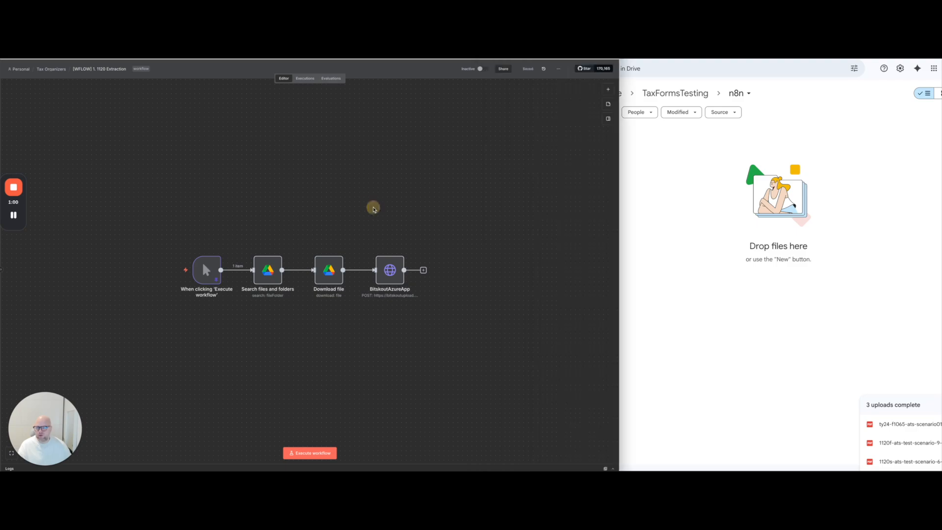
{"action": "left_click", "coordinate": [731, 233]}
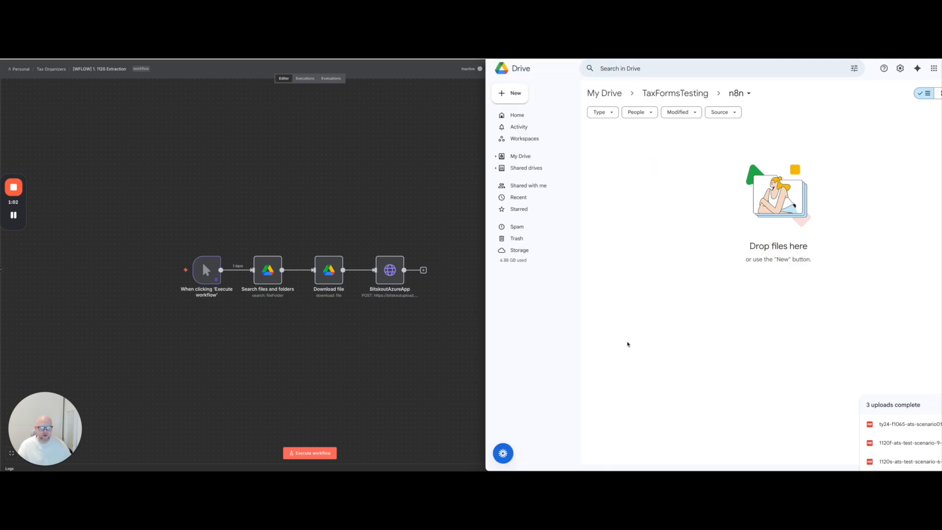
In the n8n workflow, set the Search files and folders node's search query to "1120f-ats", execute that node and return to the canvas
{"action": "left_click", "coordinate": [423, 199]}
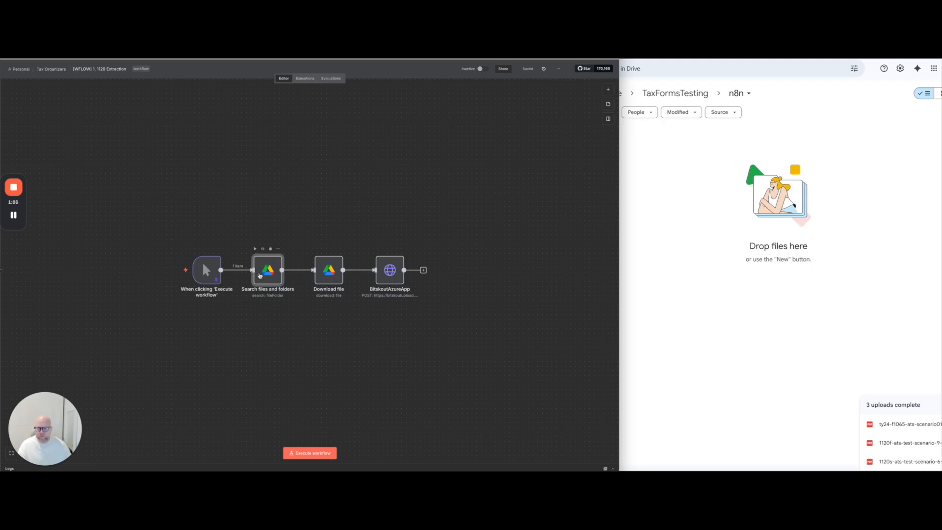
{"action": "double_click", "coordinate": [260, 276]}
{"action": "left_click_drag", "start_coordinate": [263, 182], "coordinate": [247, 183]}
{"action": "type", "text": "f-ats"}
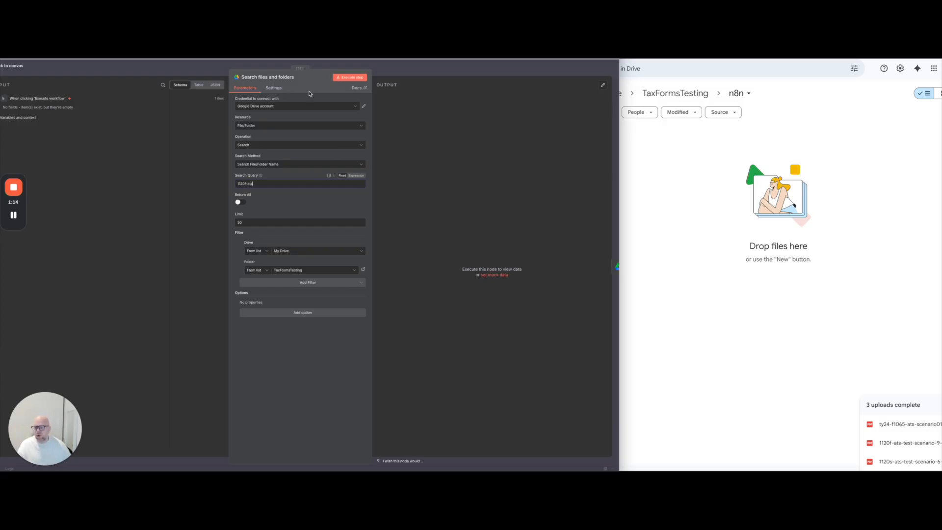
{"action": "left_click", "coordinate": [339, 80]}
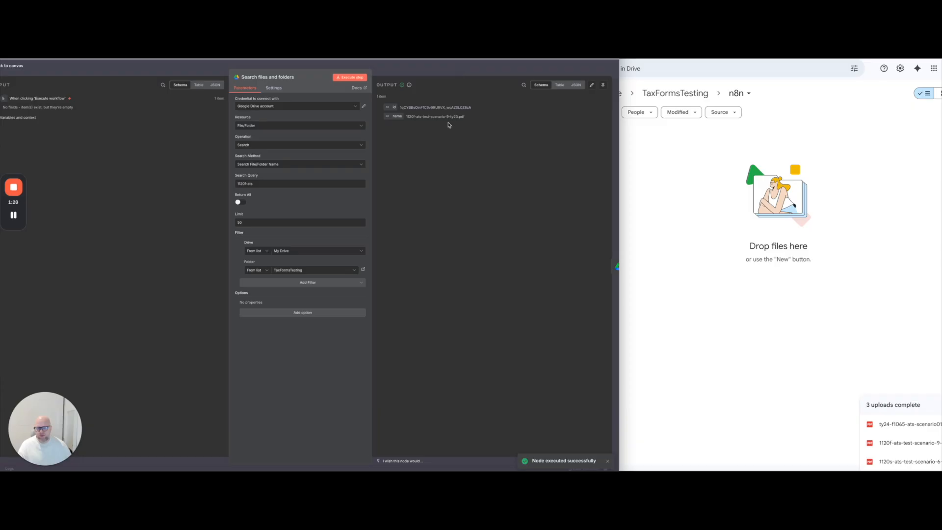
{"action": "left_click", "coordinate": [489, 66]}
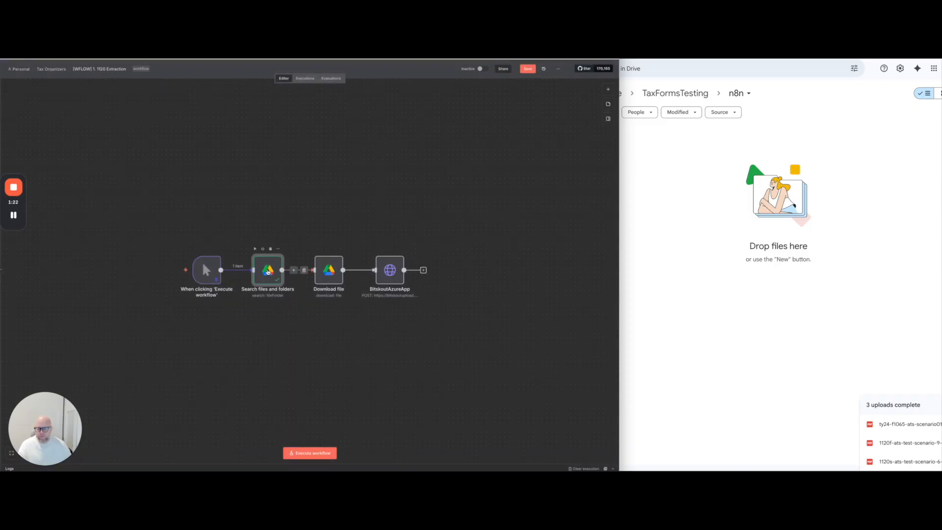
Review the BitskoutAzureApp node's request settings, including its headers, form-data body and callback_url value, and close the node
{"action": "left_click", "coordinate": [394, 273]}
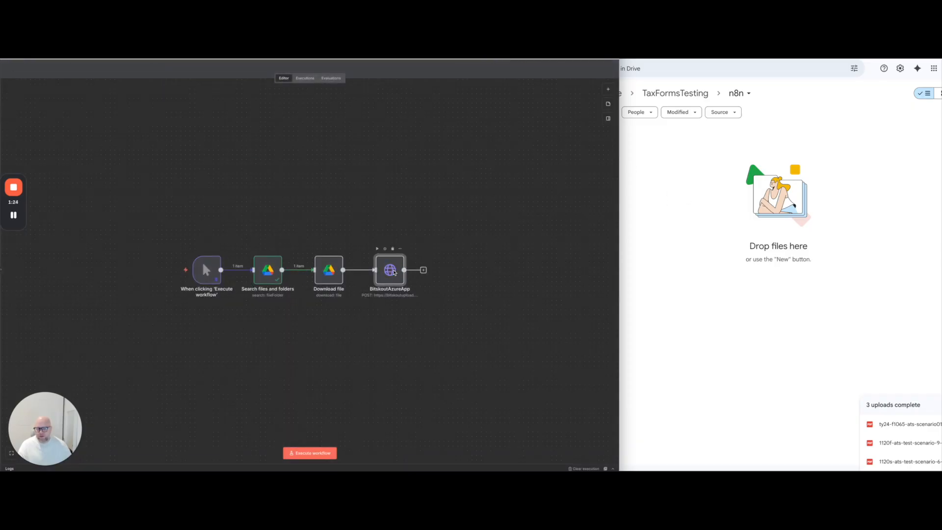
{"action": "double_click", "coordinate": [394, 273]}
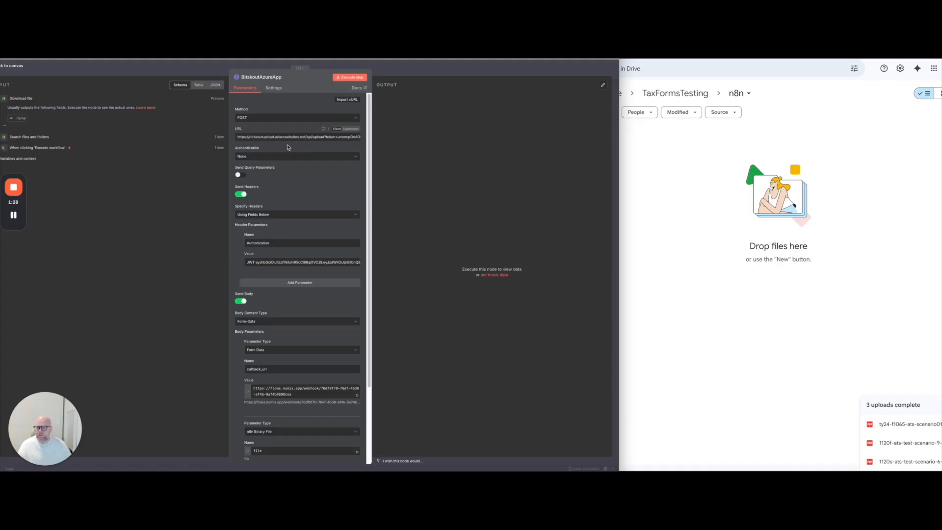
{"action": "scroll", "coordinate": [288, 147], "scroll_direction": "down", "scroll_amount": 1}
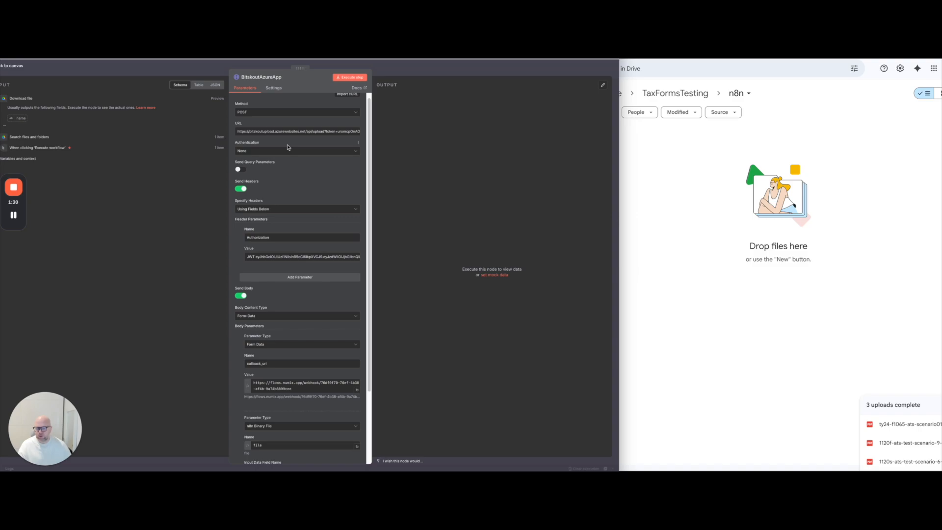
{"action": "scroll", "coordinate": [288, 147], "scroll_direction": "down", "scroll_amount": 4}
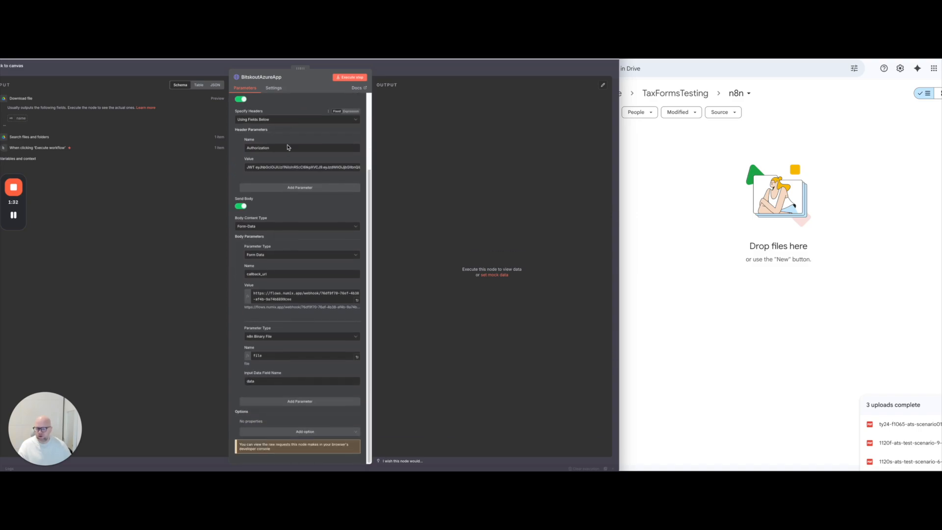
{"action": "triple_click", "coordinate": [303, 295]}
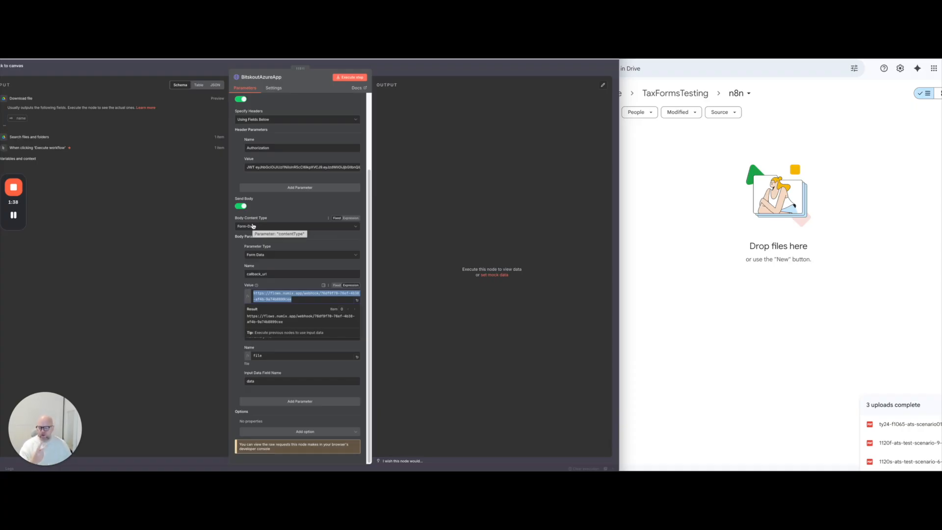
{"action": "left_click", "coordinate": [495, 72]}
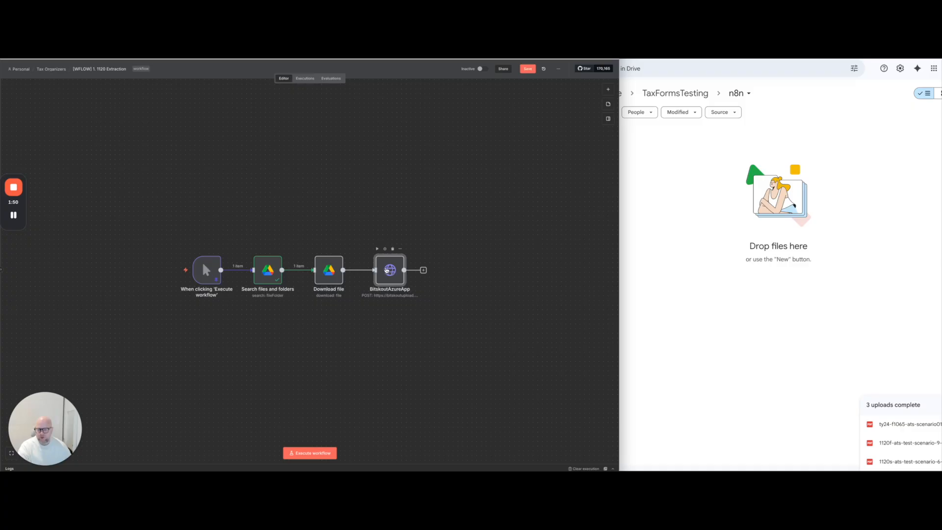
Save the "[WFLOW] 1. 1120 Extraction" workflow and execute it
{"action": "left_click", "coordinate": [13, 220]}
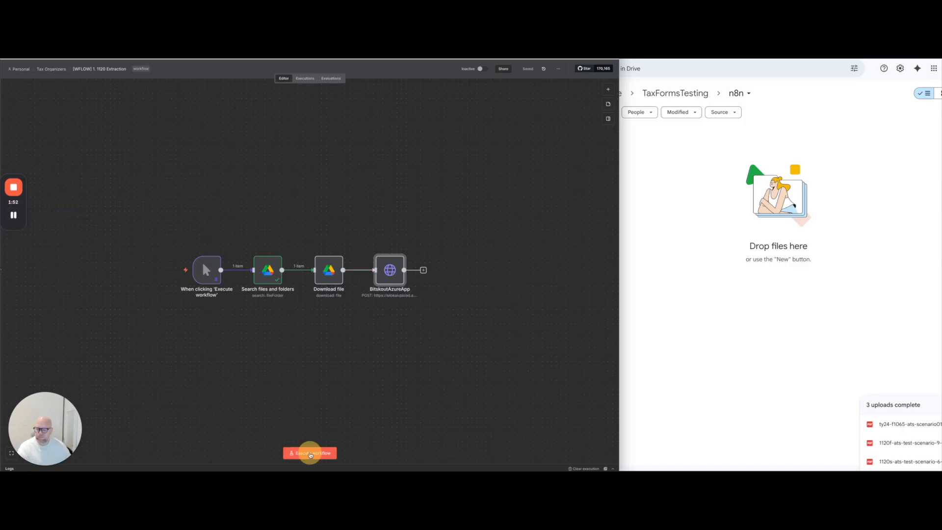
{"action": "left_click", "coordinate": [310, 453]}
{"action": "scroll", "coordinate": [389, 259], "scroll_direction": "down", "scroll_amount": 3}
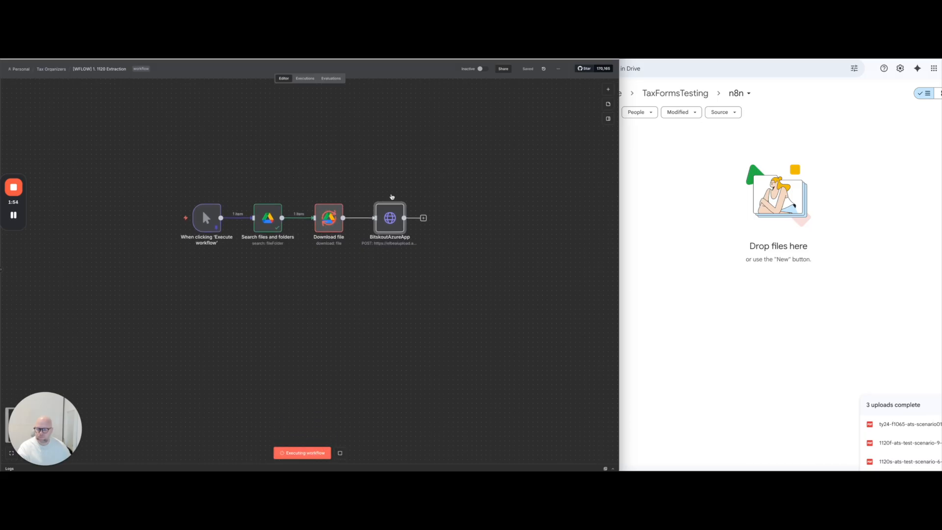
{"action": "scroll", "coordinate": [399, 143], "scroll_direction": "up", "scroll_amount": 2}
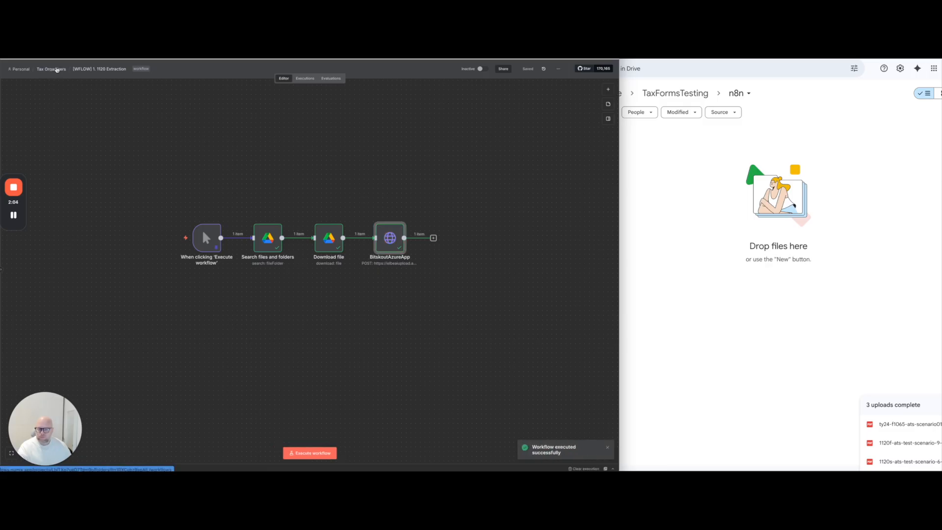
Open the "[WFLOW] 2. 1120 Extraction Ready" workflow from the Tax Organizers folder and show its executions
{"action": "left_click", "coordinate": [52, 69]}
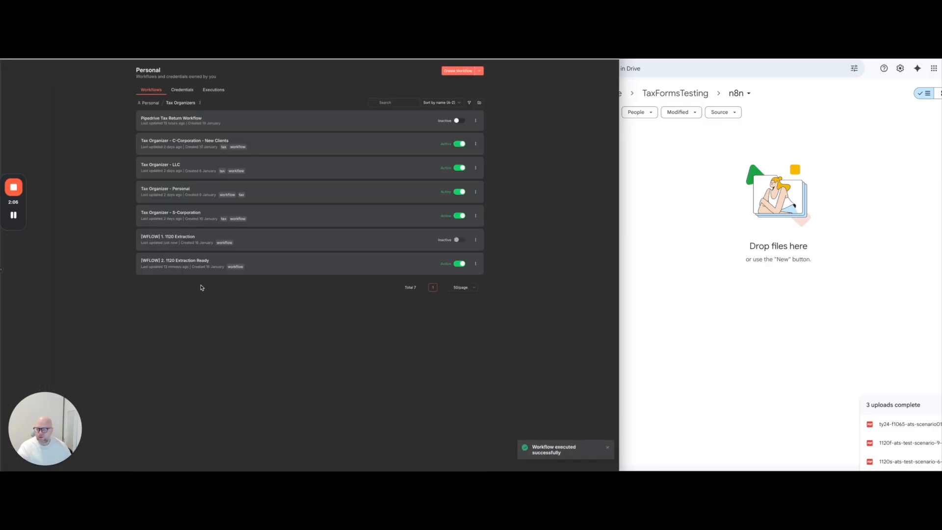
{"action": "left_click", "coordinate": [192, 263]}
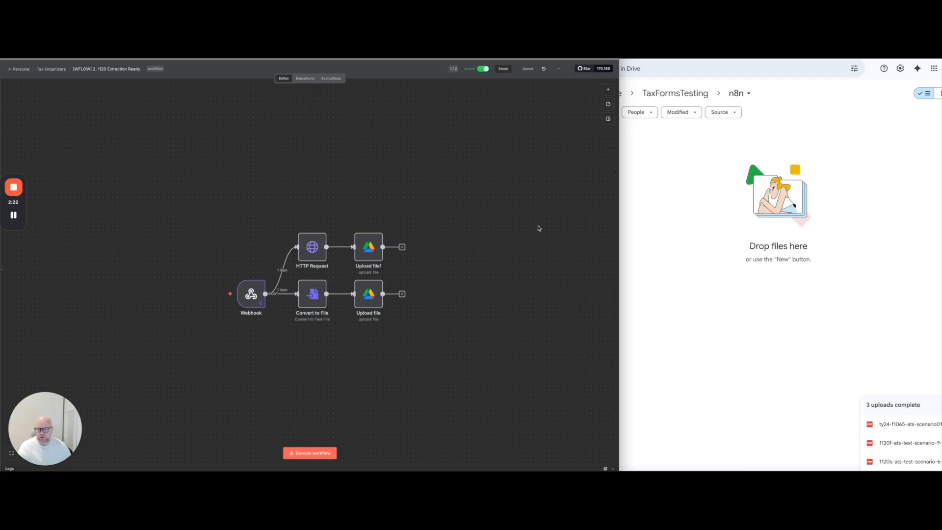
{"action": "left_click", "coordinate": [305, 78]}
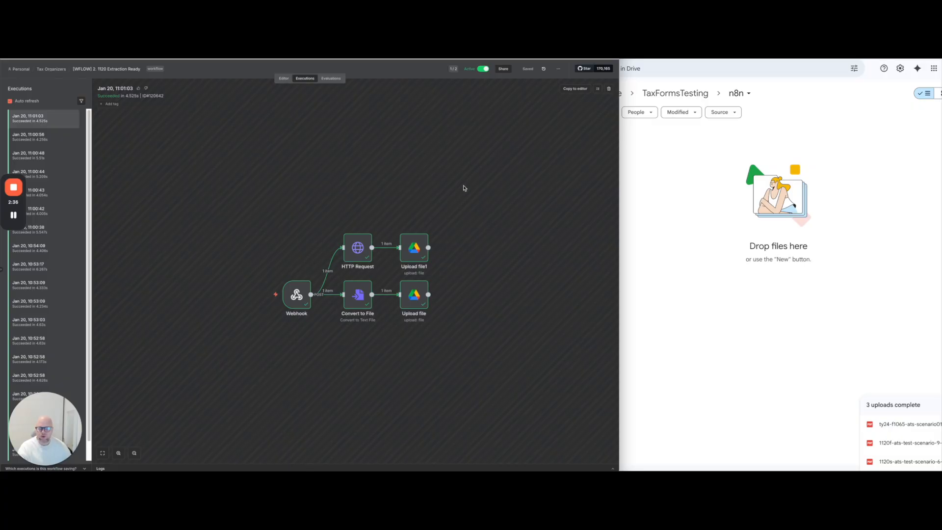
Check the new webhook executions and the extracted PDF and JSON files in Google Drive's n8n folder
{"action": "left_click", "coordinate": [718, 161]}
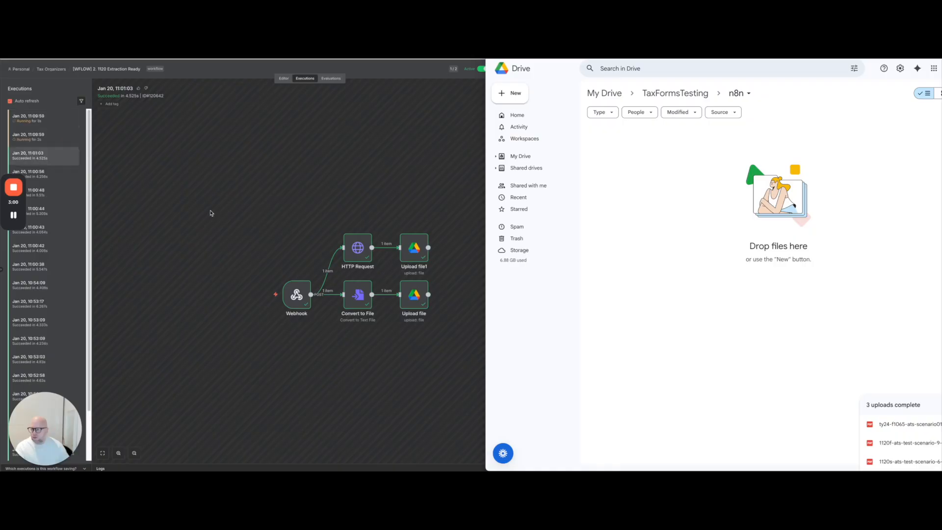
{"action": "left_click", "coordinate": [40, 141]}
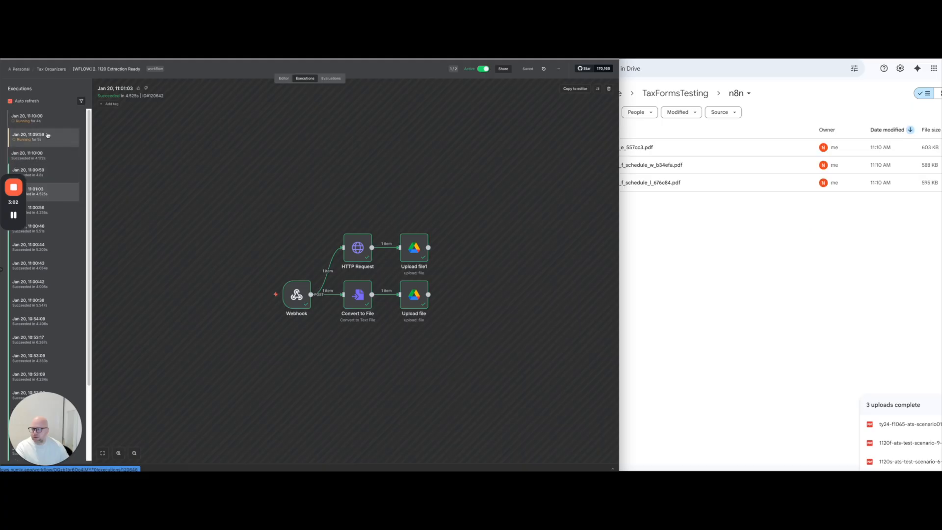
{"action": "left_click", "coordinate": [687, 243]}
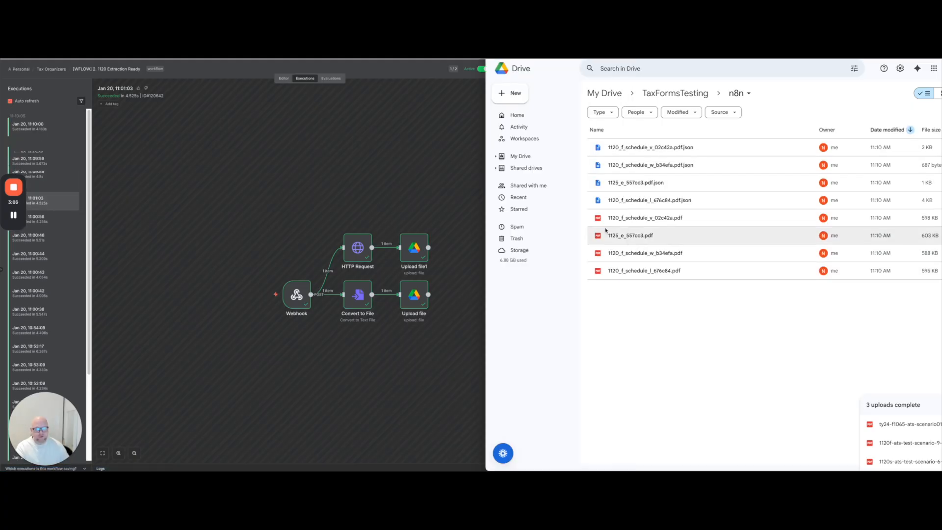
Preview 1125_e_557cc3.pdf and 1120_f_schedule_w_b34efa.pdf.json from the n8n folder, closing each preview after examining it
{"action": "double_click", "coordinate": [621, 238]}
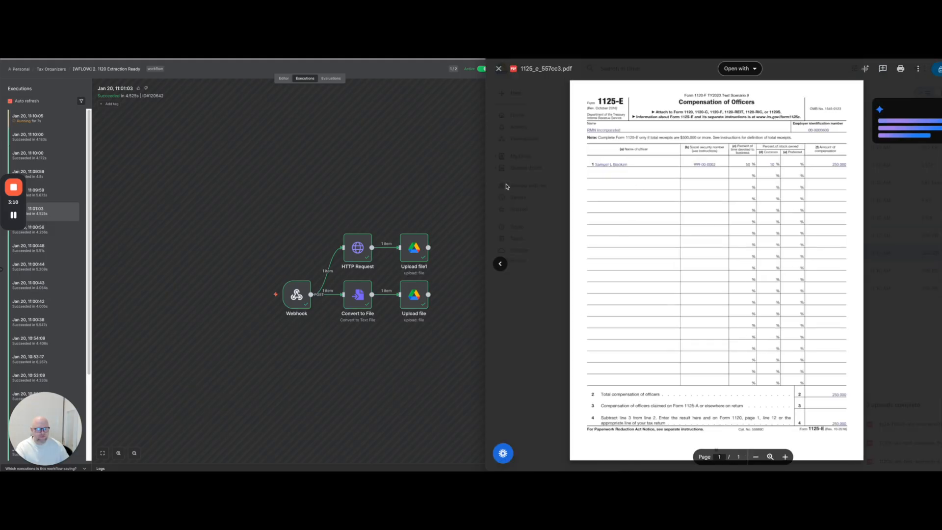
{"action": "key", "text": "Escape"}
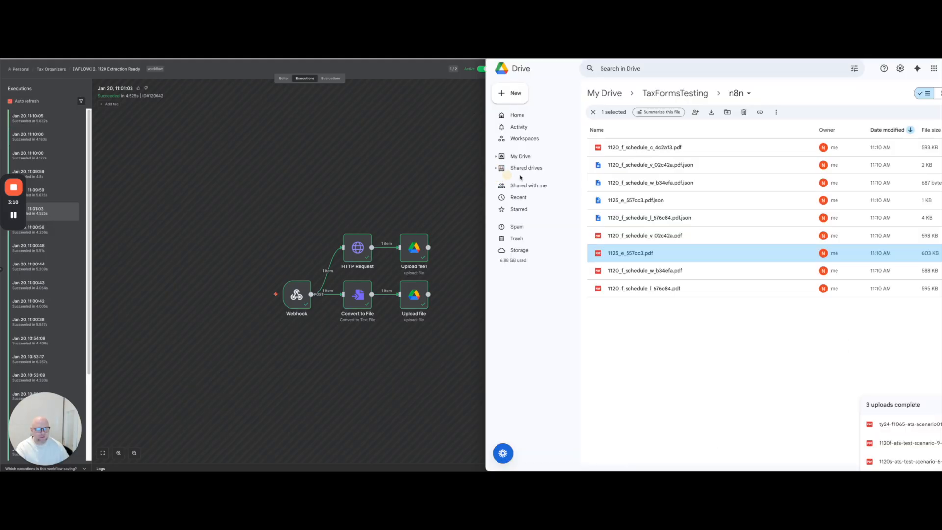
{"action": "double_click", "coordinate": [668, 206]}
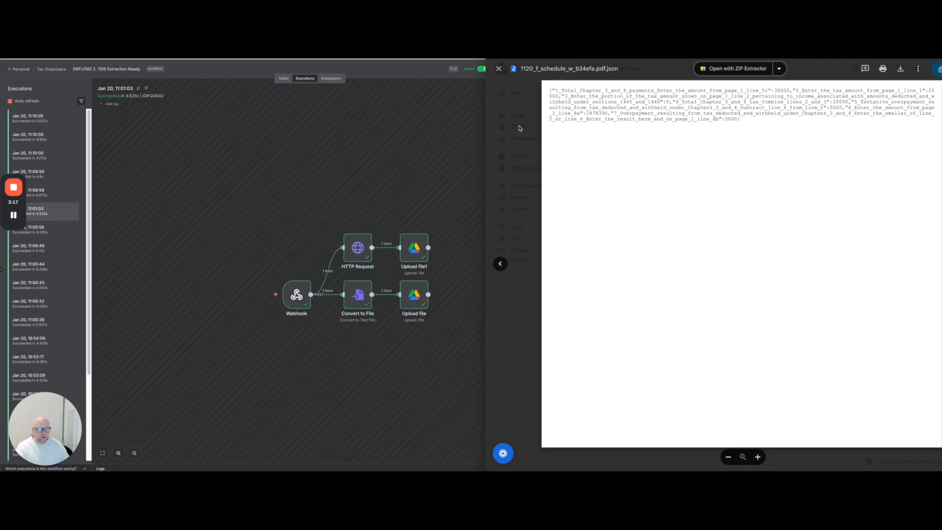
{"action": "left_click", "coordinate": [501, 133]}
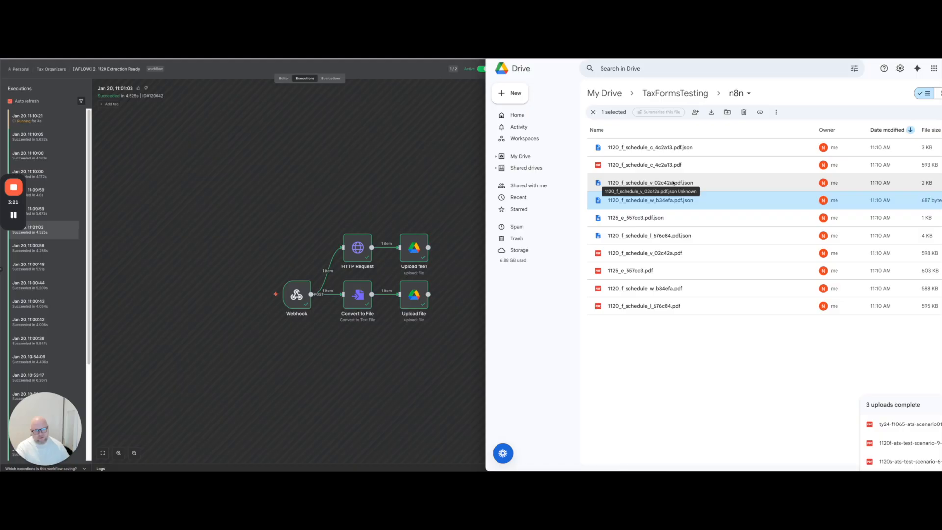
Check the latest runs in the n8n executions list, and return to the Google Drive folder to examine the newly added files
{"action": "left_click", "coordinate": [447, 260]}
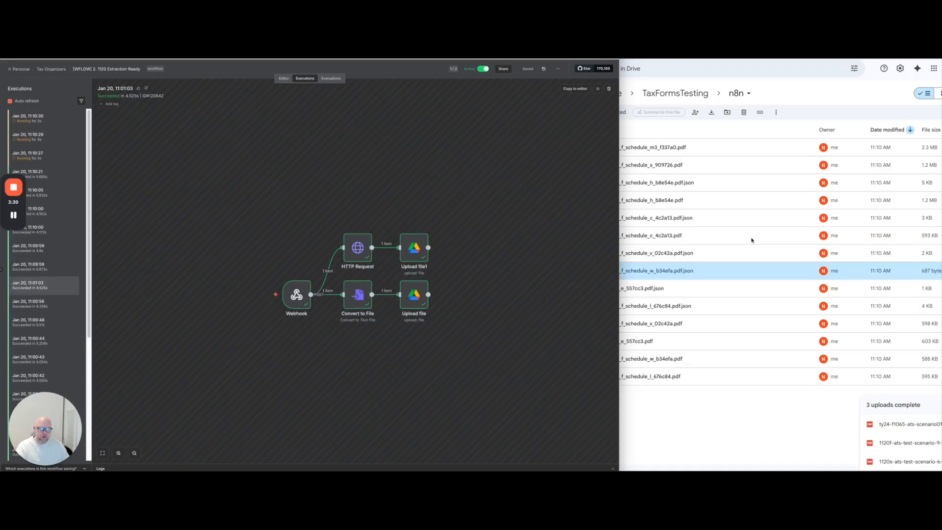
{"action": "left_click", "coordinate": [748, 234]}
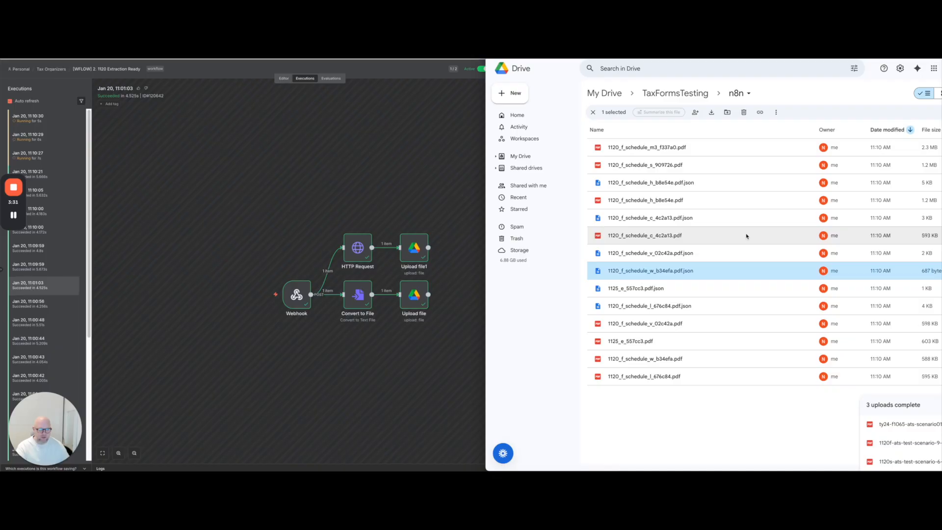